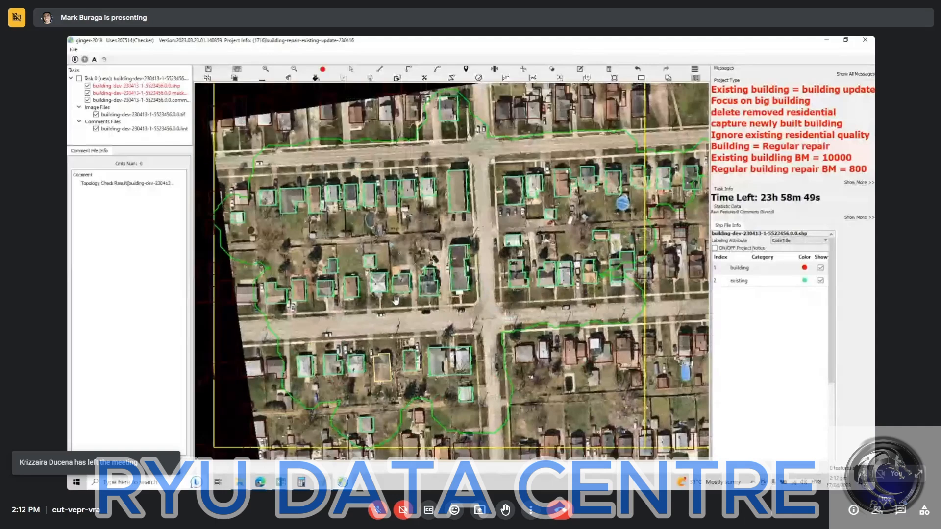
Step: Examine the update areas and existing building outlines of tasks 5523456 and 5941548 in their separate windows
scroll(396, 300, "down", 2)
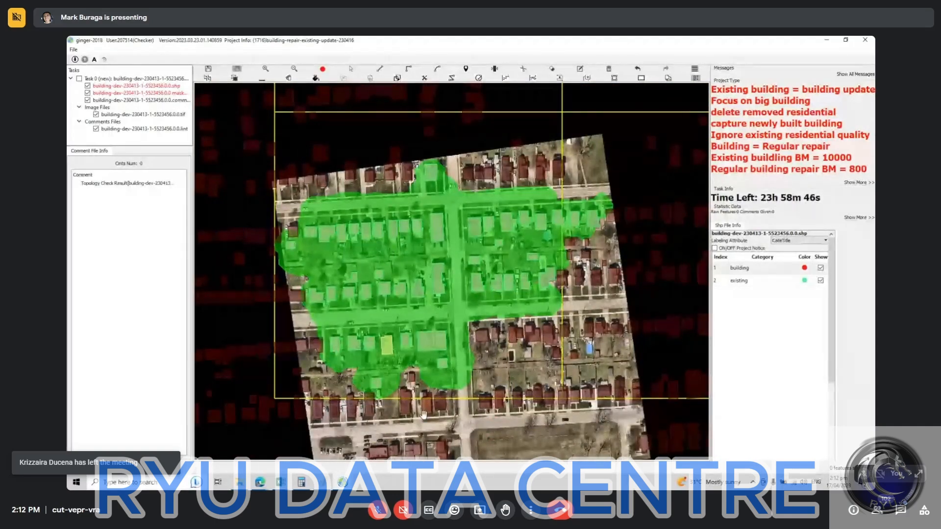
mouse_move(342, 482)
left_click(391, 443)
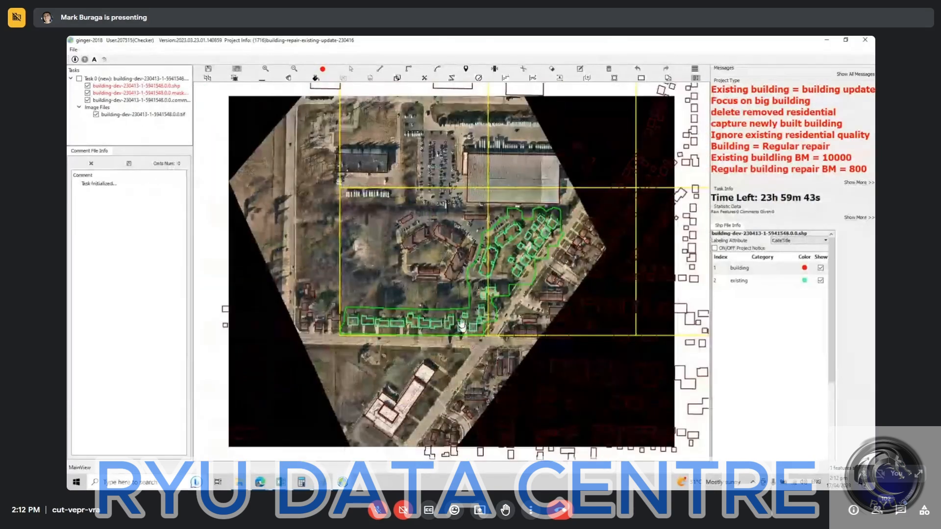
scroll(459, 322, "up", 1)
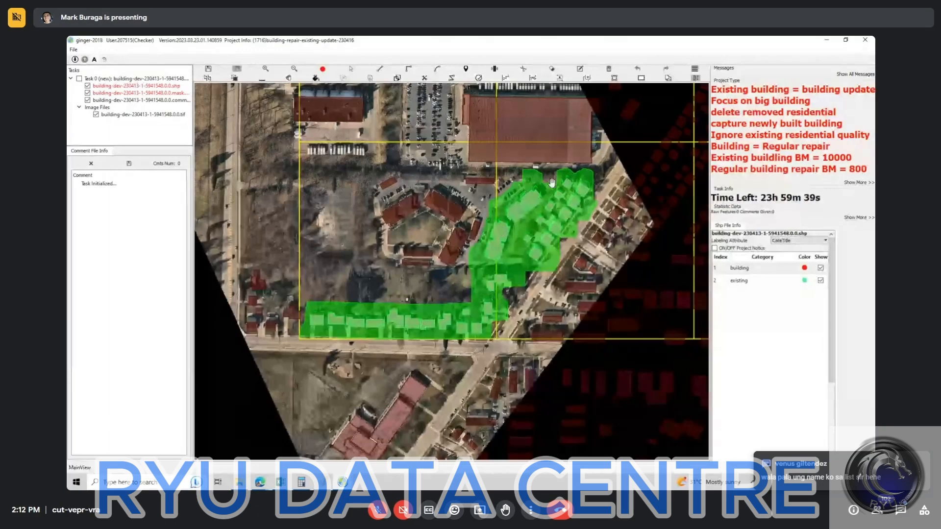
scroll(527, 252, "up", 1)
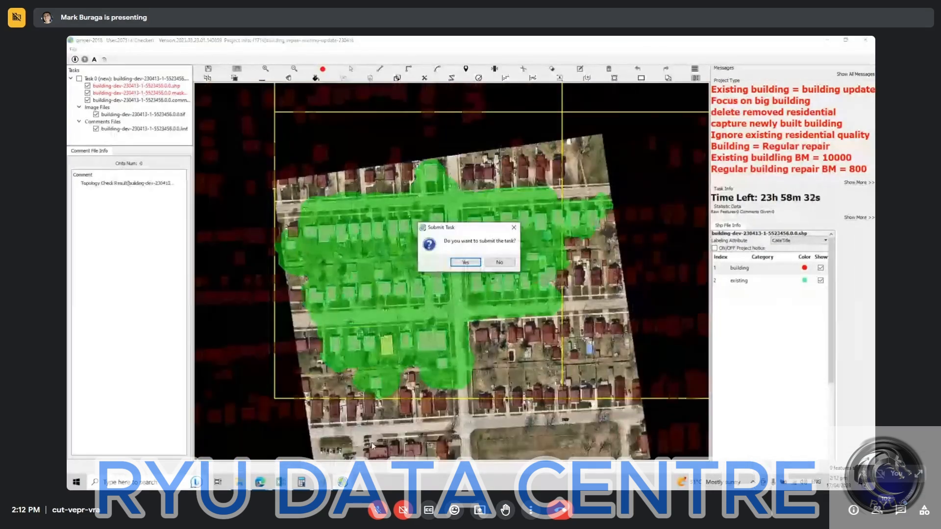
left_click(484, 278)
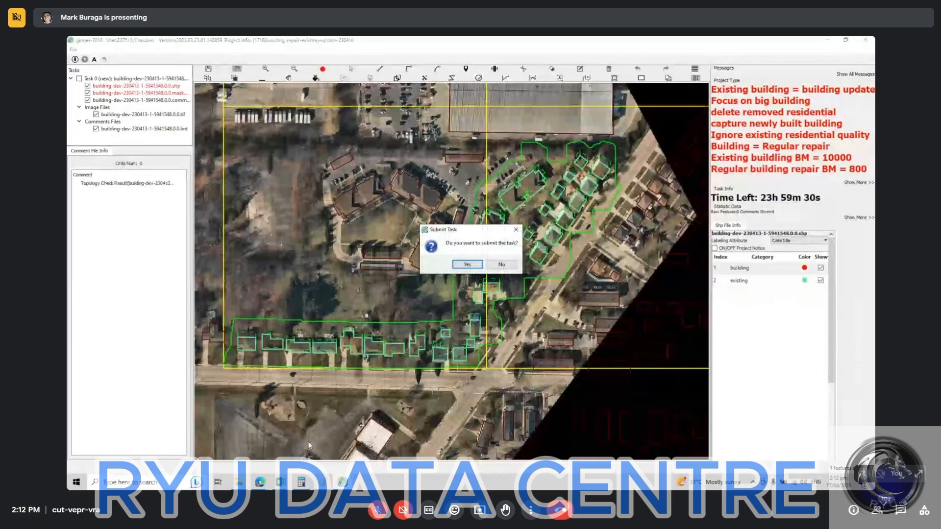
left_click(467, 265)
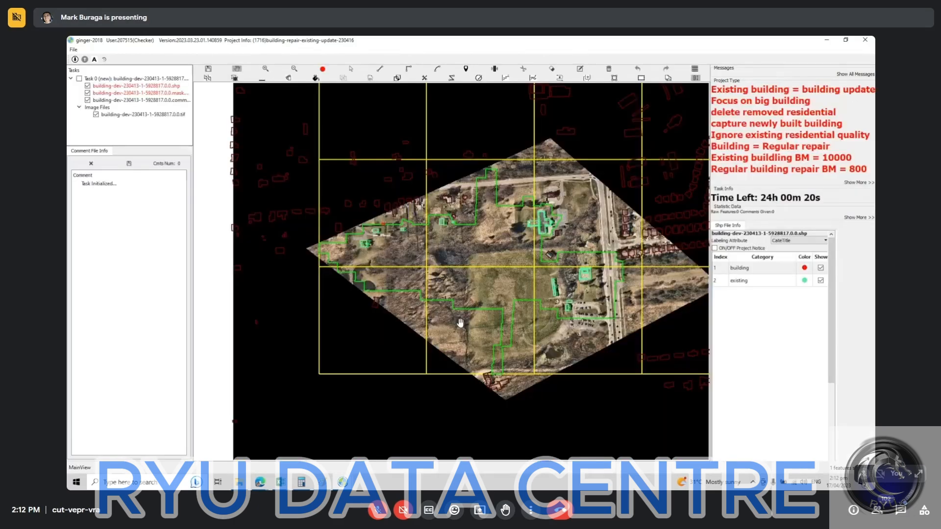
Step: Examine the existing building outlines in task 5928817, from the western houses to the complex and parking lot beside the highway
scroll(460, 322, "up", 2)
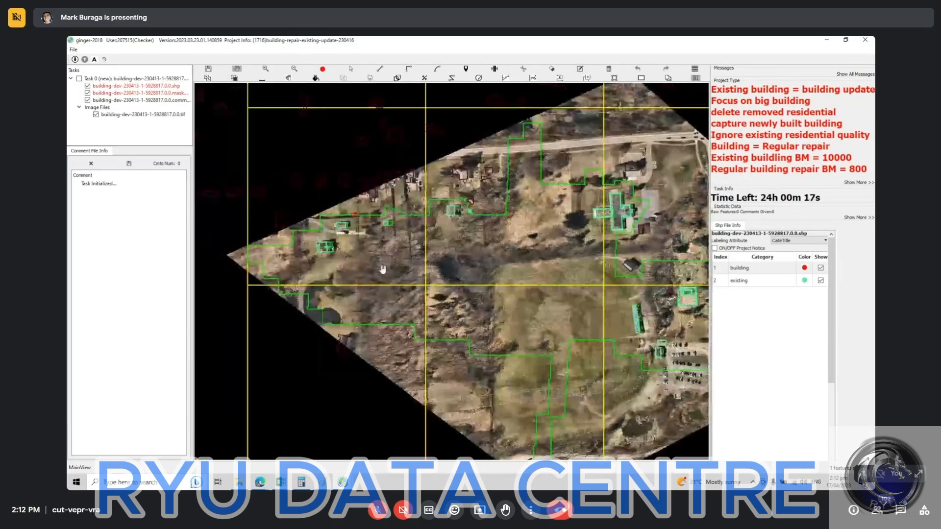
scroll(346, 256, "up", 2)
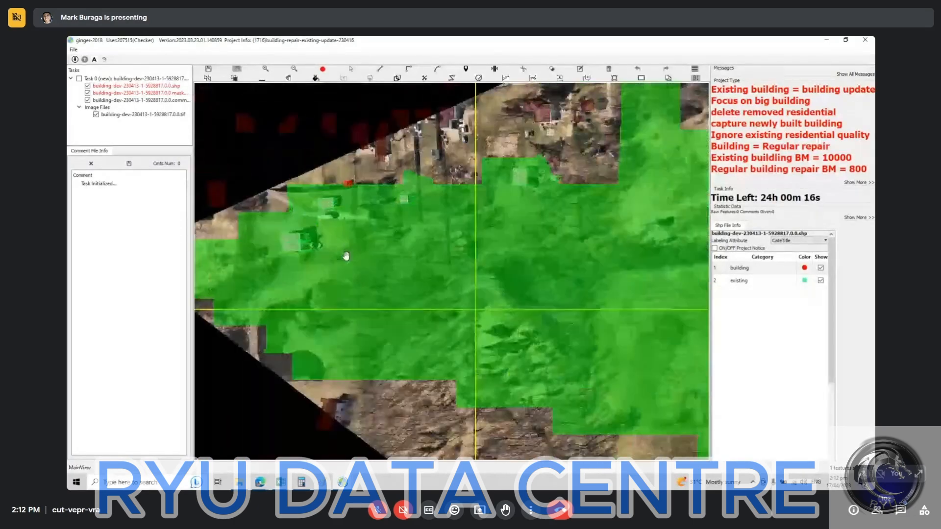
left_click_drag(346, 255, 321, 307)
left_click_drag(575, 271, 495, 287)
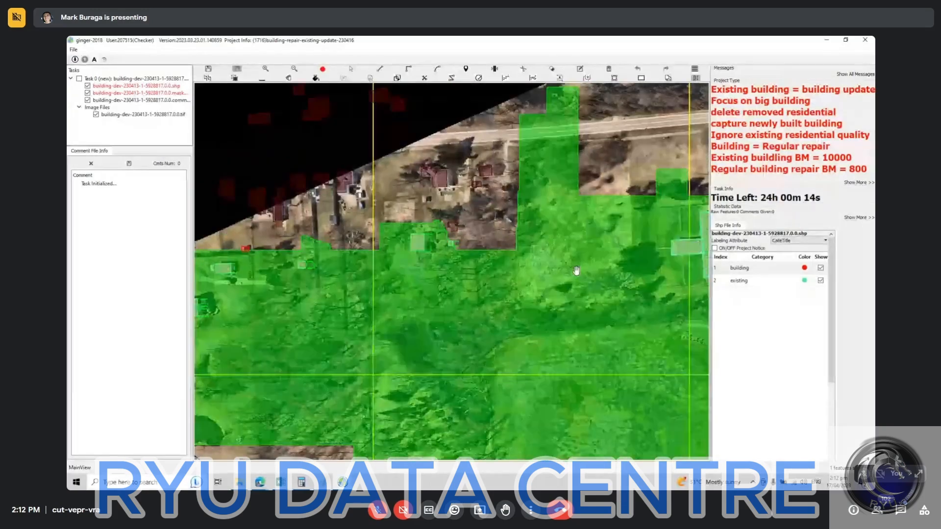
left_click_drag(576, 270, 377, 278)
left_click_drag(568, 318, 466, 279)
left_click_drag(511, 195, 511, 196)
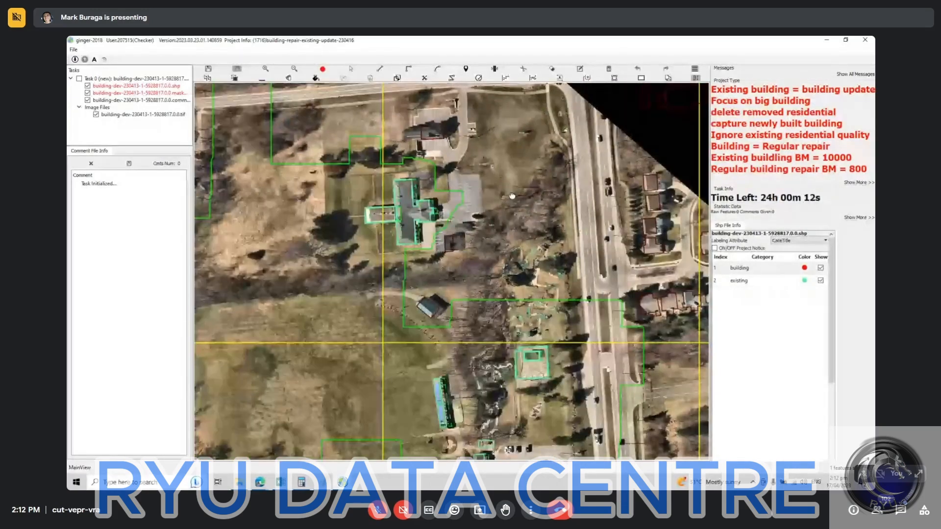
left_click_drag(462, 322, 512, 196)
left_click_drag(456, 315, 493, 250)
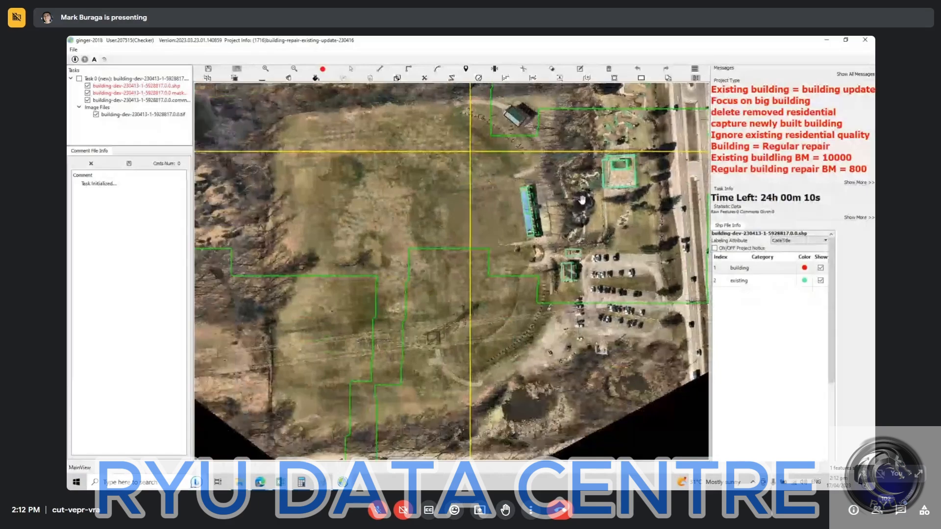
left_click_drag(618, 177, 484, 277)
Step: Mark the two nested existing-building outlines on the open court beside the highway as deleted
scroll(485, 274, "up", 2)
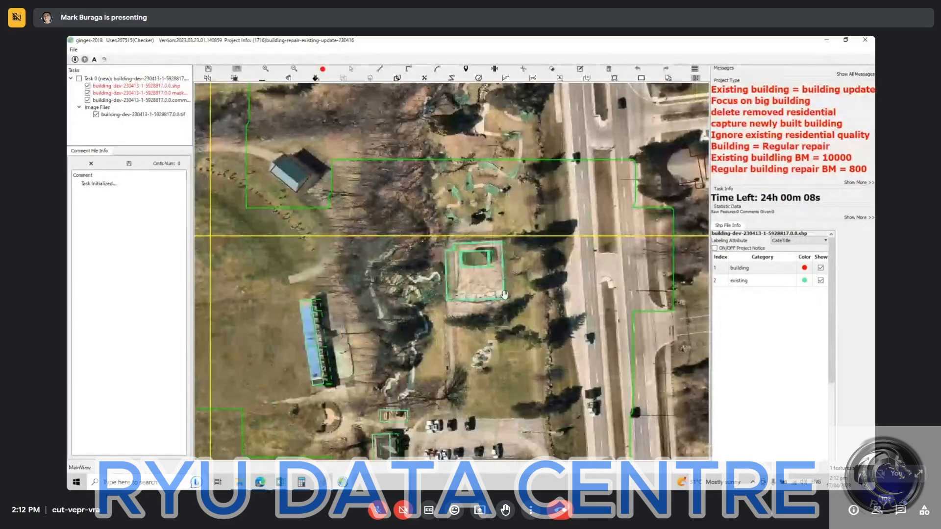
scroll(485, 276, "up", 3)
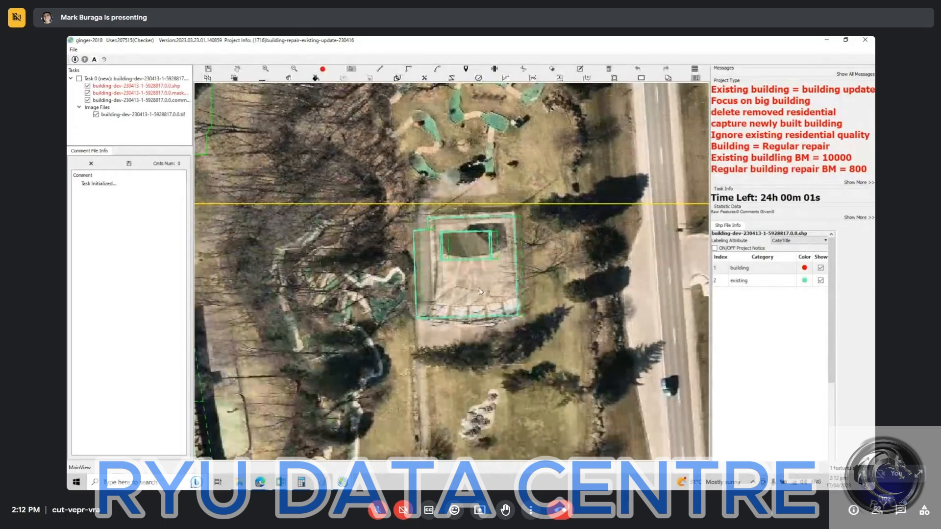
left_click(478, 288)
scroll(470, 284, "down", 3)
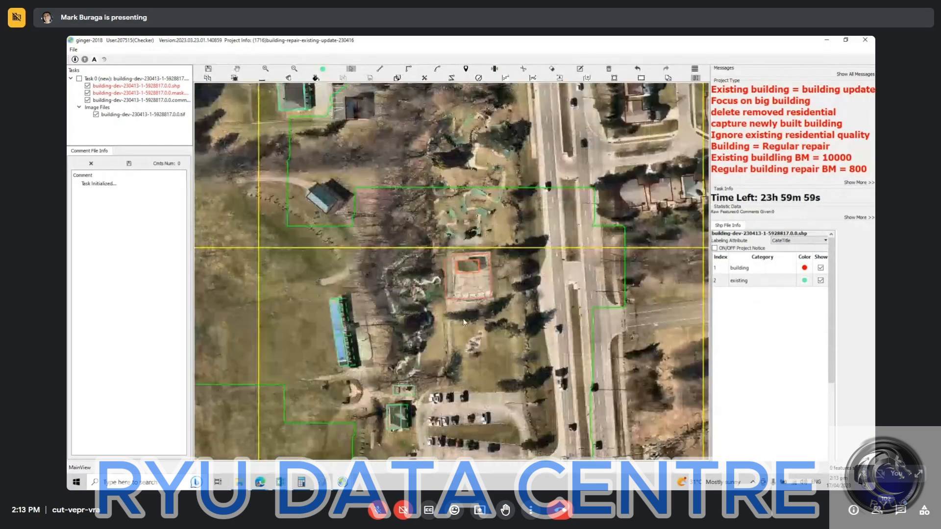
Step: Mark the small existing-building outline just north of the house beside the parking lot as deleted
left_click_drag(358, 426, 451, 265)
left_click_drag(489, 333, 438, 284)
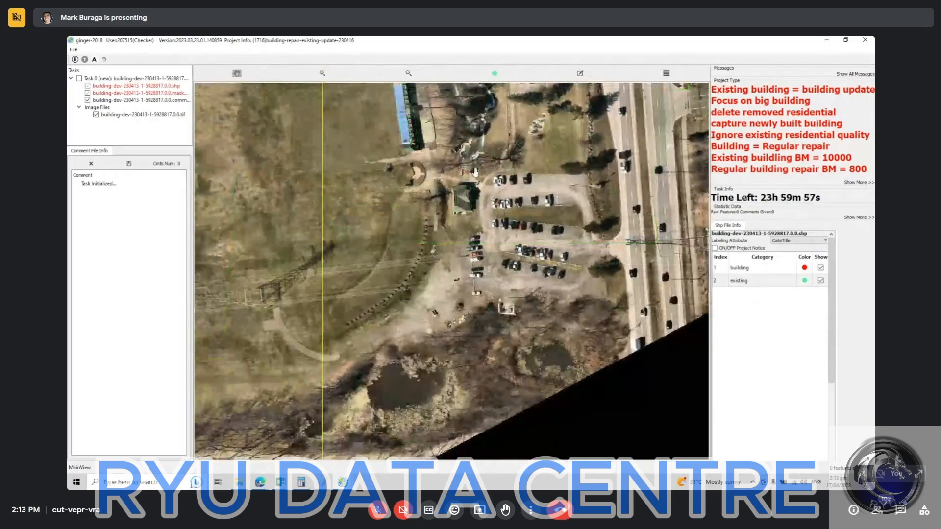
scroll(476, 171, "up", 3)
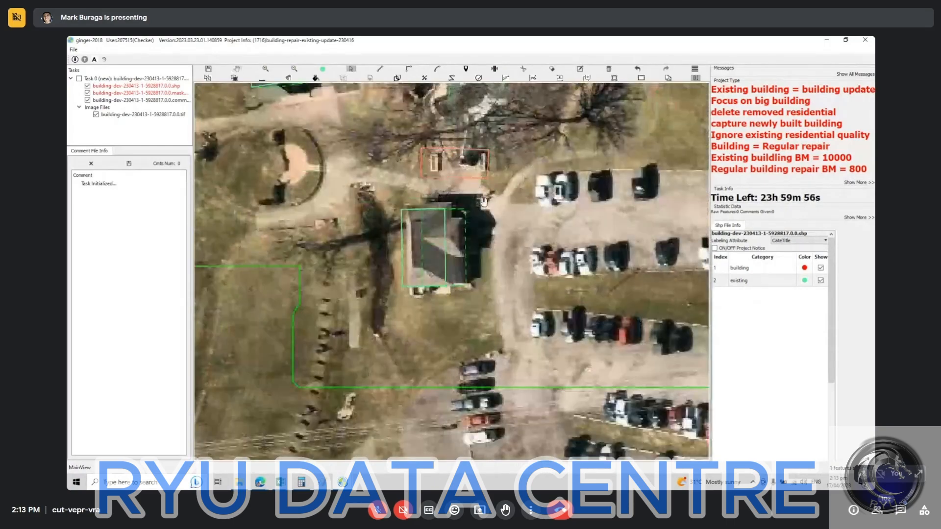
left_click_drag(494, 203, 499, 309)
left_click_drag(439, 315, 453, 208)
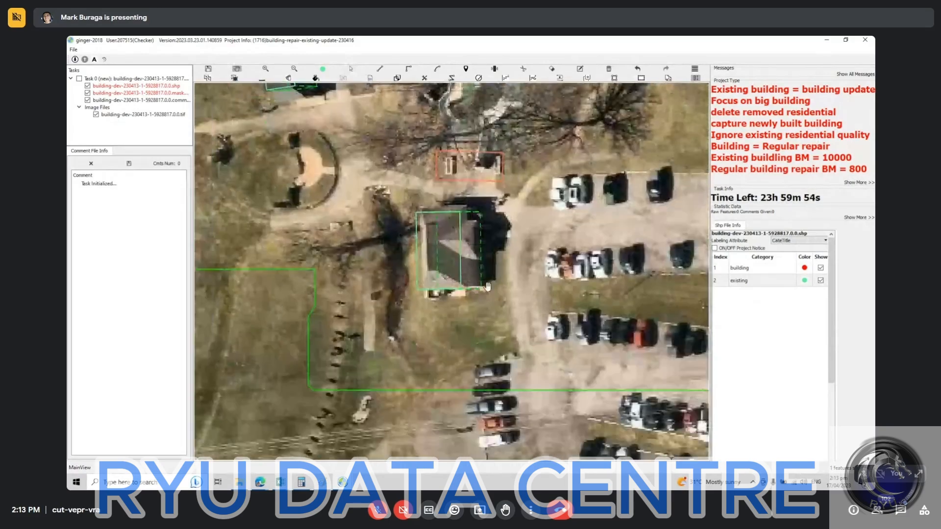
Step: Examine the remaining building outlines from the parking lot across the field to the houses at the area's western end
scroll(483, 290, "down", 2)
left_click_drag(464, 346, 281, 291)
scroll(363, 294, "down", 1)
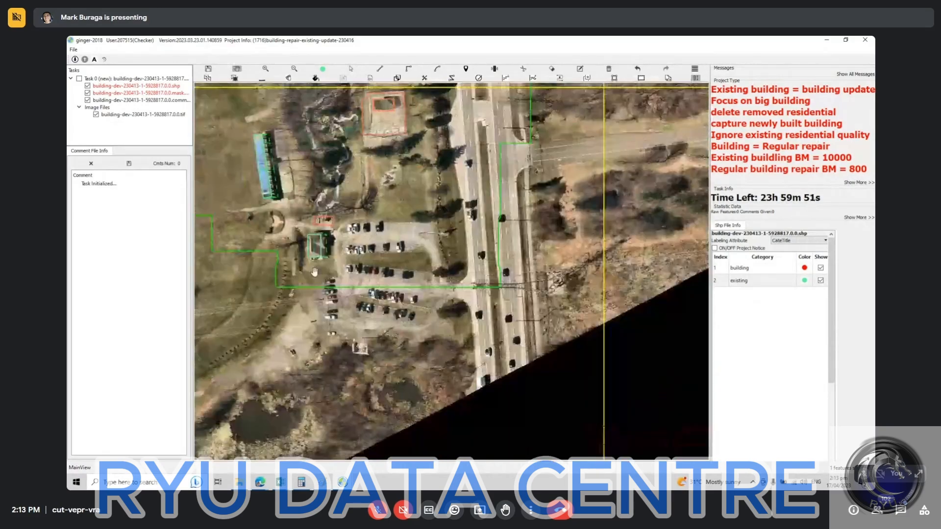
left_click_drag(273, 236, 629, 341)
left_click_drag(457, 287, 622, 322)
left_click_drag(463, 325, 632, 391)
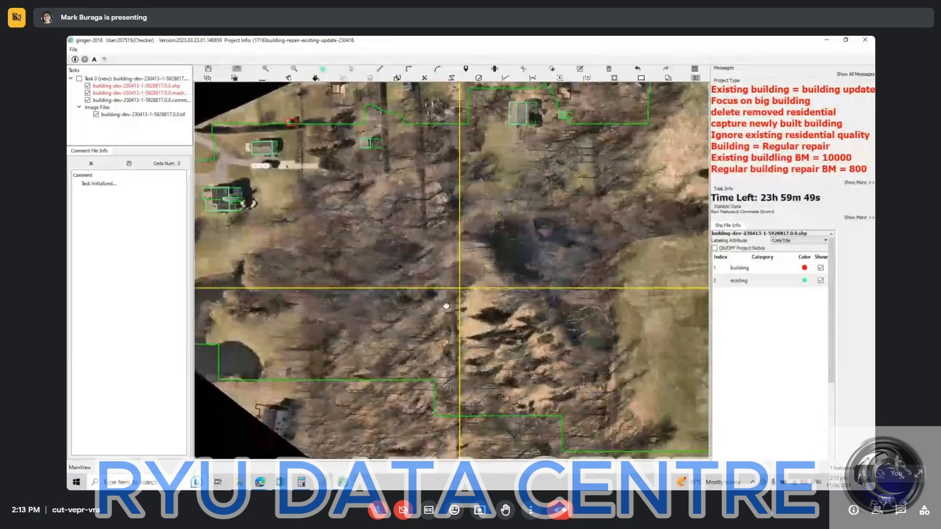
left_click_drag(446, 306, 555, 454)
left_click_drag(418, 312, 482, 347)
scroll(495, 335, "up", 2)
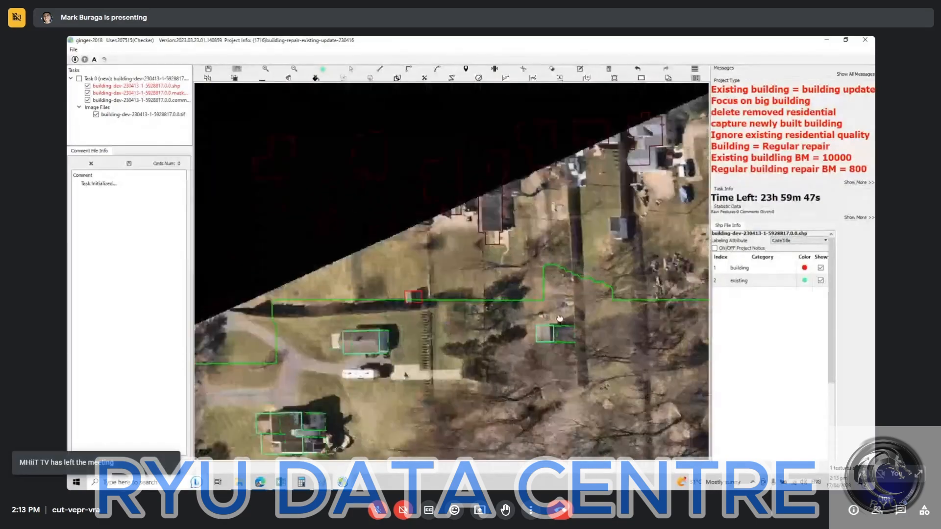
left_click_drag(563, 324, 554, 198)
left_click_drag(434, 323, 630, 212)
left_click_drag(515, 290, 548, 282)
scroll(548, 277, "down", 2)
scroll(547, 268, "down", 1)
left_click_drag(628, 244, 428, 251)
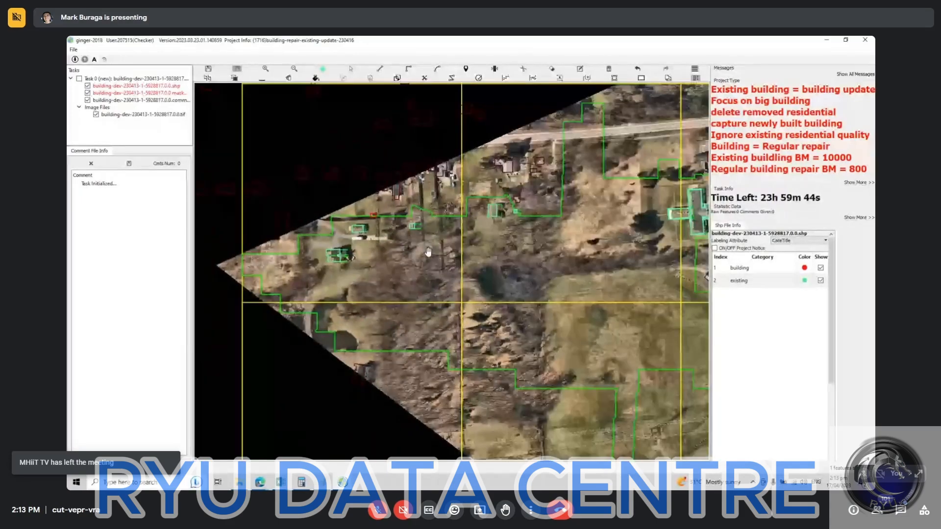
Step: Switch to the window holding task 5927638 and examine the existing building outlines in its western residential block
left_click(343, 482)
left_click(384, 445)
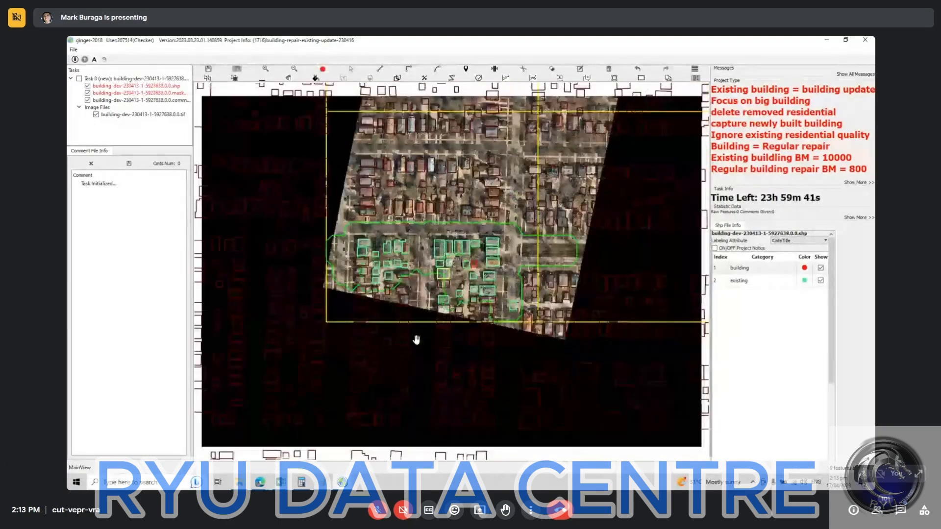
left_click_drag(441, 255, 433, 283)
scroll(433, 283, "up", 3)
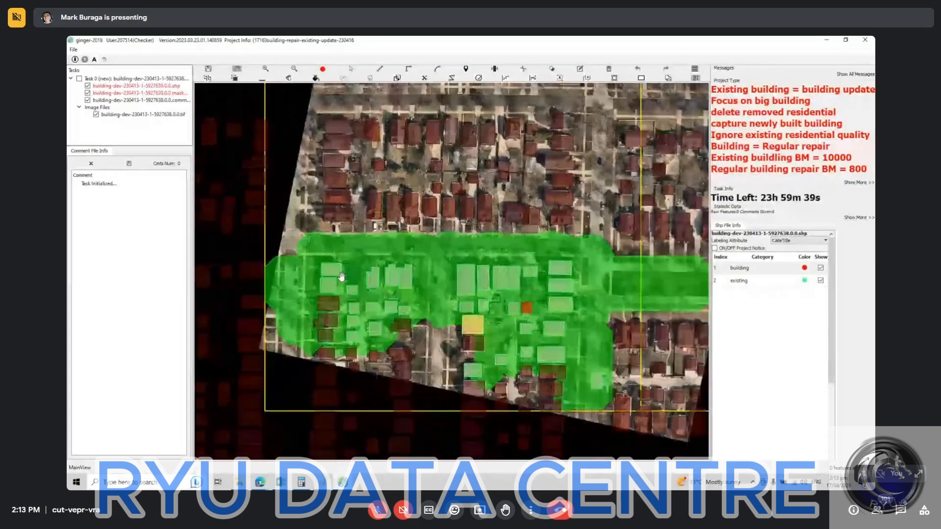
scroll(394, 306, "up", 2)
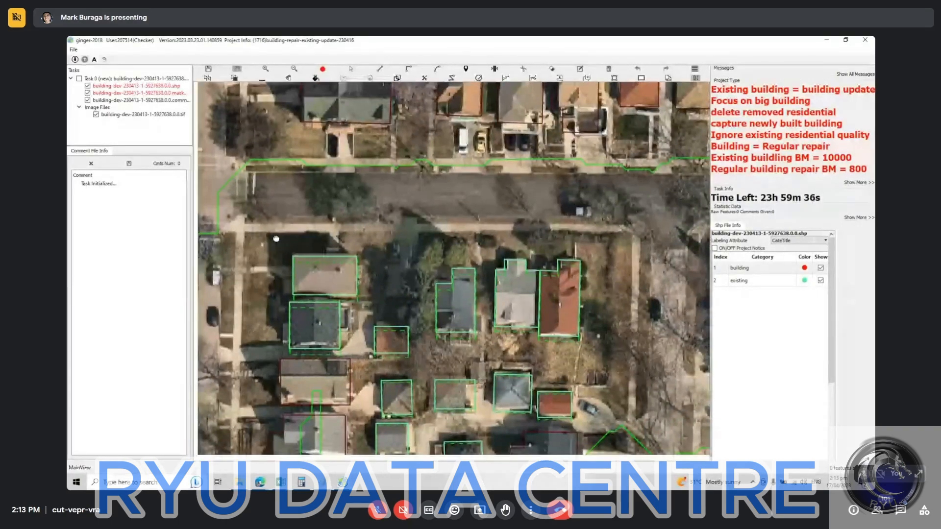
scroll(347, 293, "up", 2)
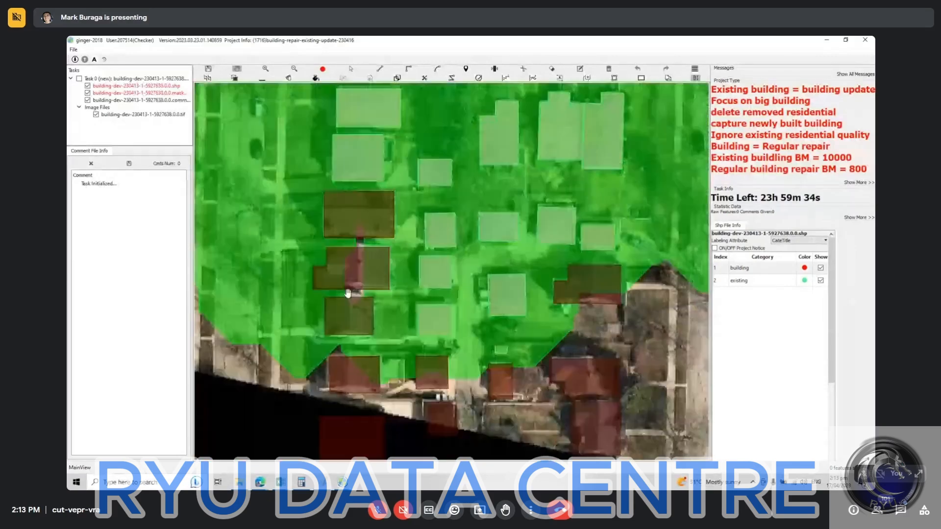
left_click_drag(415, 119, 461, 248)
scroll(462, 250, "up", 2)
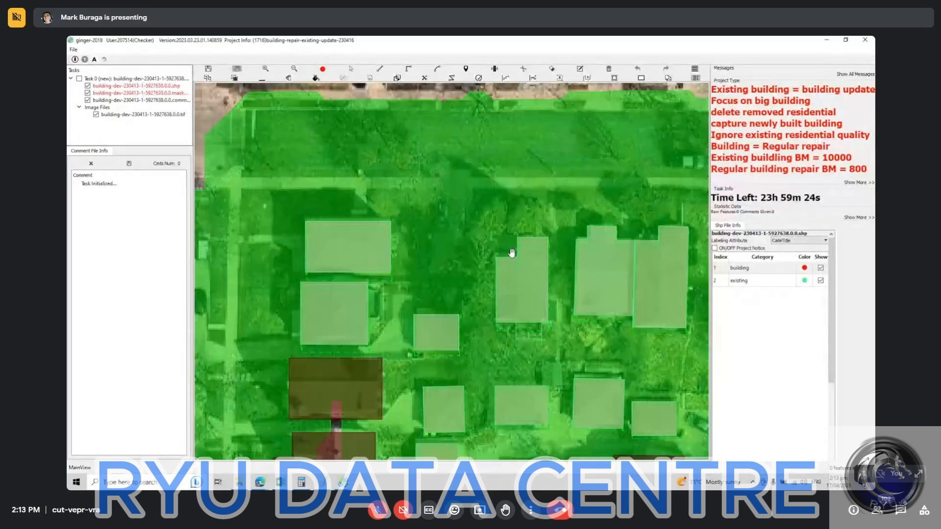
Step: Examine the existing building outlines in the eastern residential block and along the adjoining street
scroll(513, 253, "down", 2)
left_click_drag(521, 277, 387, 263)
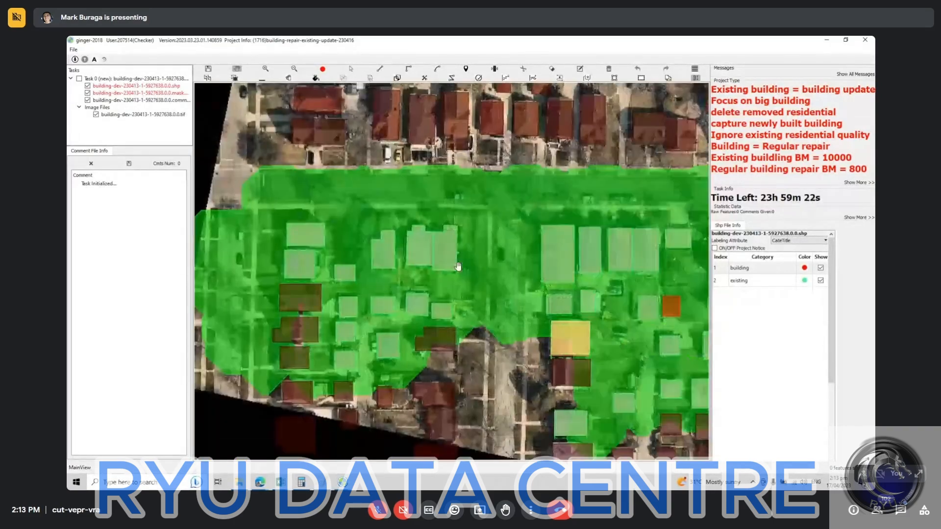
left_click_drag(537, 248, 429, 240)
left_click_drag(491, 271, 419, 202)
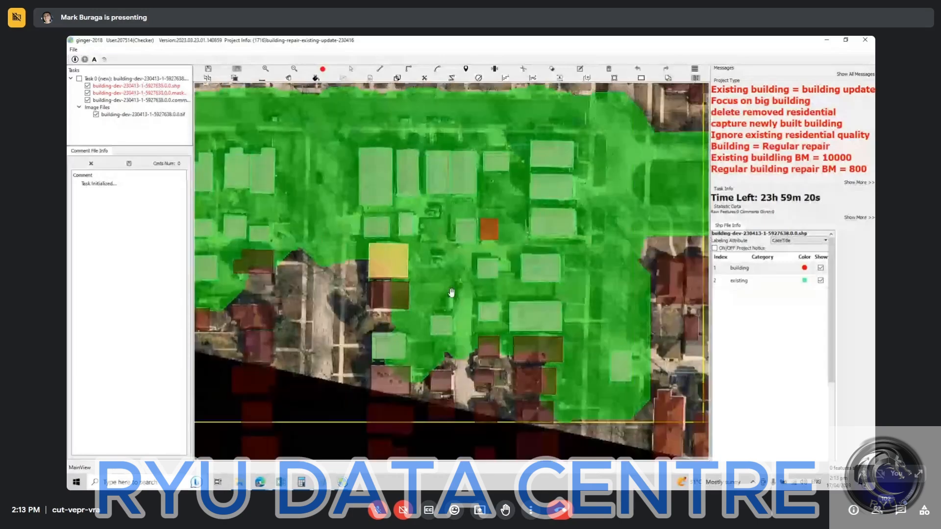
left_click_drag(571, 158, 523, 245)
left_click_drag(618, 287, 428, 212)
left_click_drag(373, 310, 466, 274)
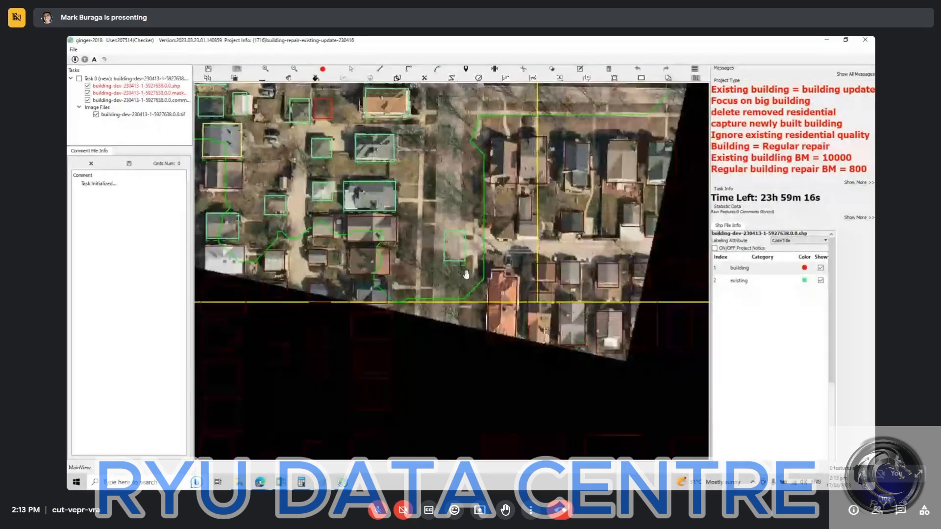
Step: Mark the existing-building outline lying on the empty street at the alley entrance as deleted
scroll(459, 294, "up", 3)
left_click_drag(514, 166, 495, 249)
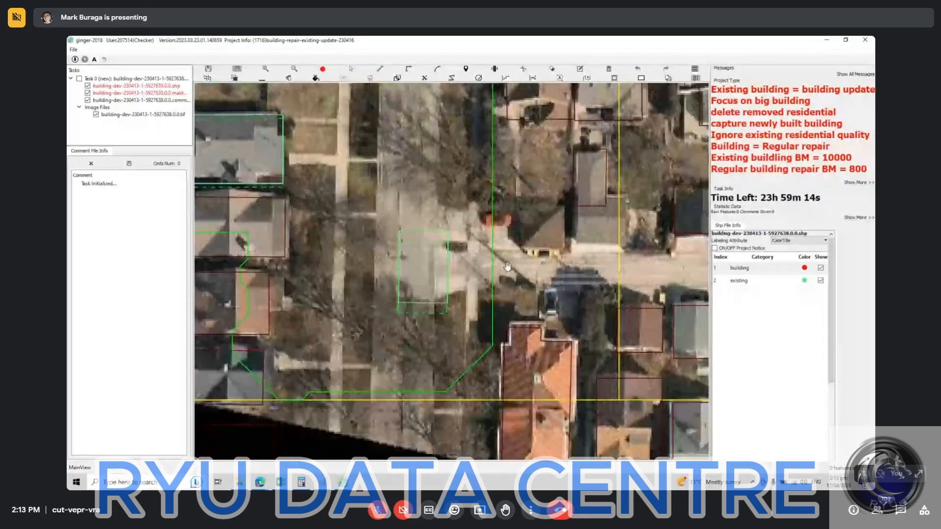
scroll(500, 245, "down", 3)
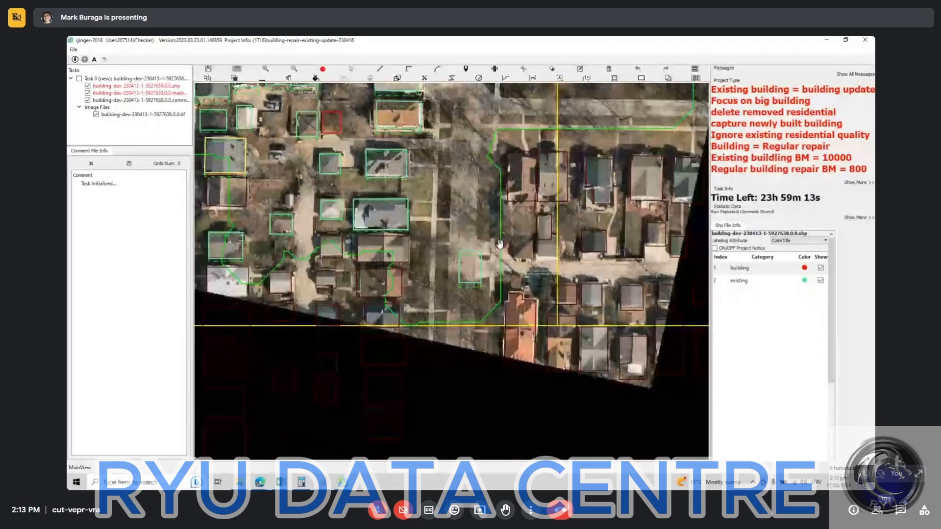
left_click(471, 269)
key("space")
Step: Examine the building outlines in the block west of the marked street outline against the imagery
left_click_drag(417, 195, 465, 236)
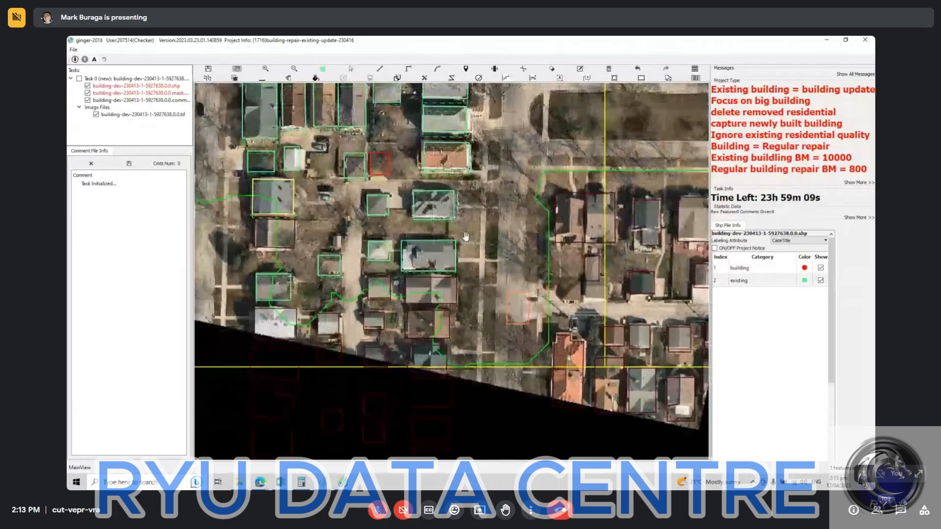
scroll(465, 236, "down", 2)
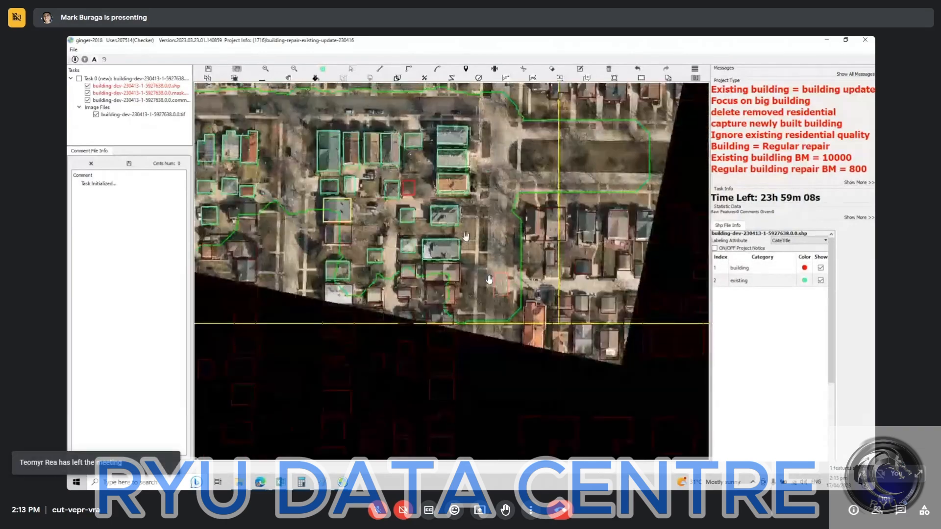
scroll(465, 236, "up", 2)
left_click_drag(494, 254, 560, 265)
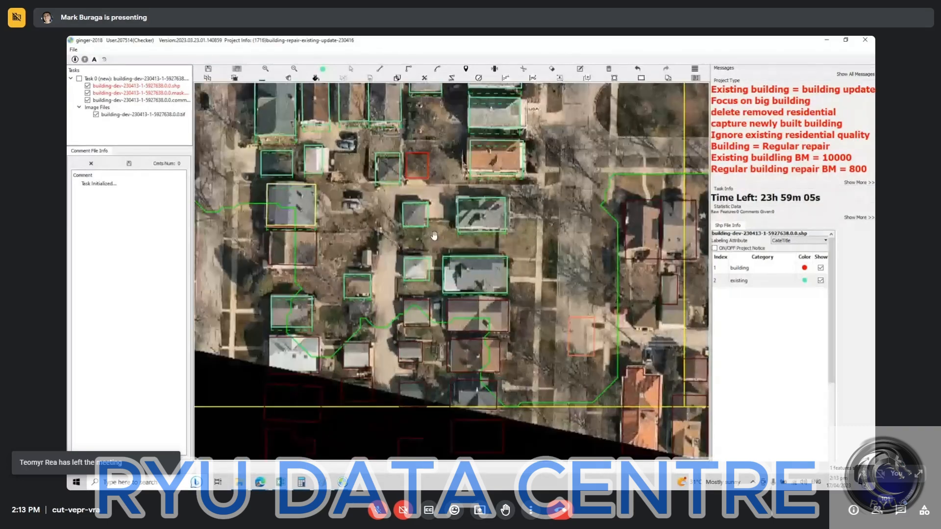
left_click_drag(349, 216, 439, 288)
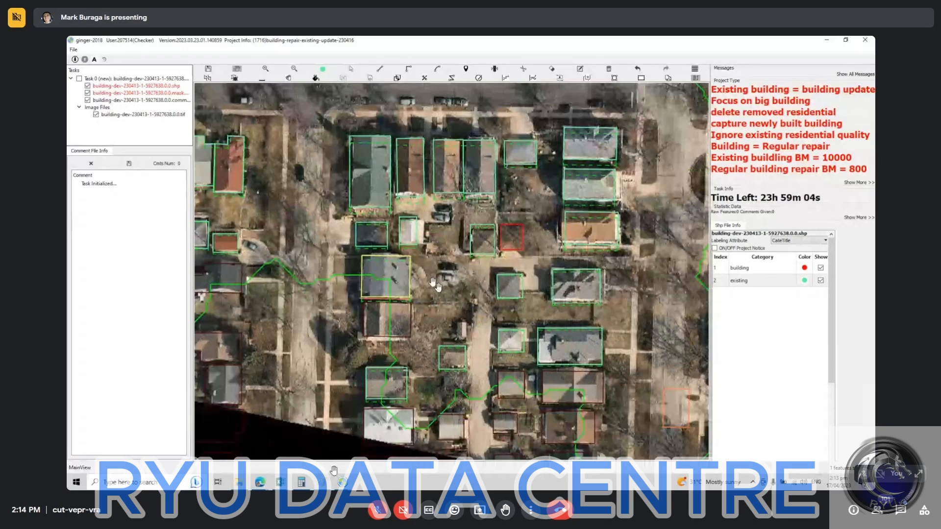
Step: Switch to the window holding task 5762706 and bring its western residential blocks into view
left_click(343, 482)
left_click(377, 457)
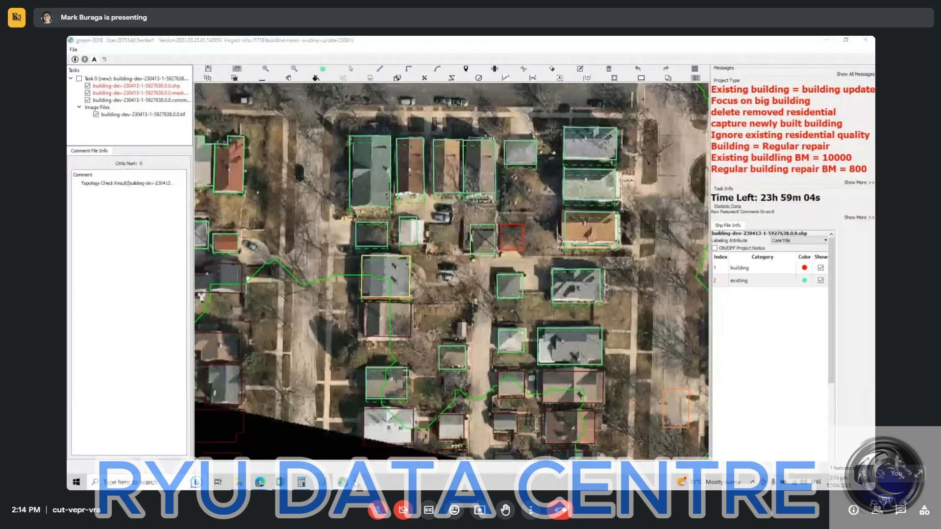
left_click(310, 453)
scroll(364, 226, "up", 3)
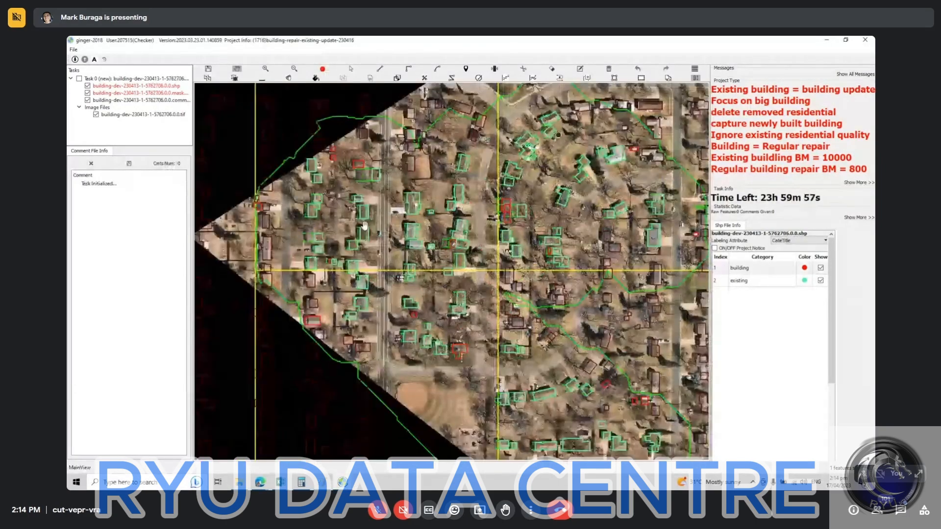
left_click_drag(364, 225, 412, 257)
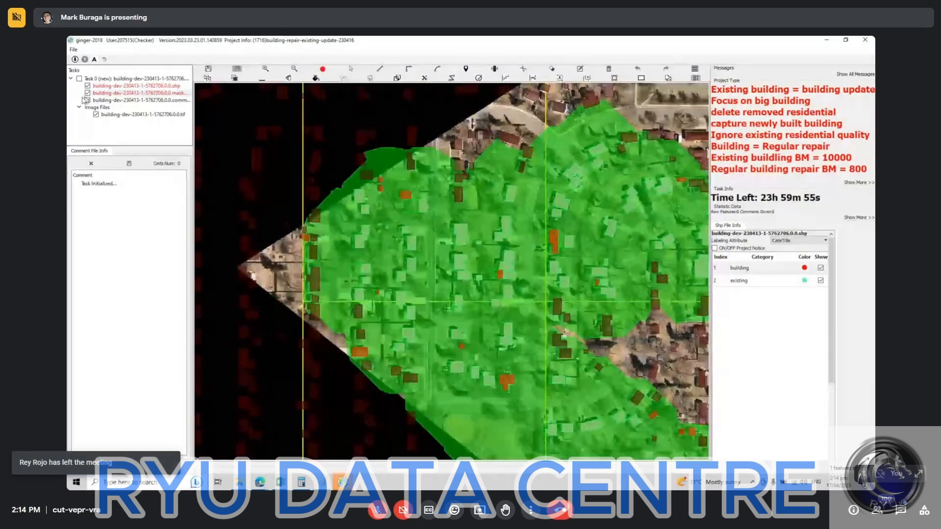
Step: Hide and show the mask layer to compare the building outlines with and without the mask
left_click(87, 93)
scroll(388, 233, "up", 1)
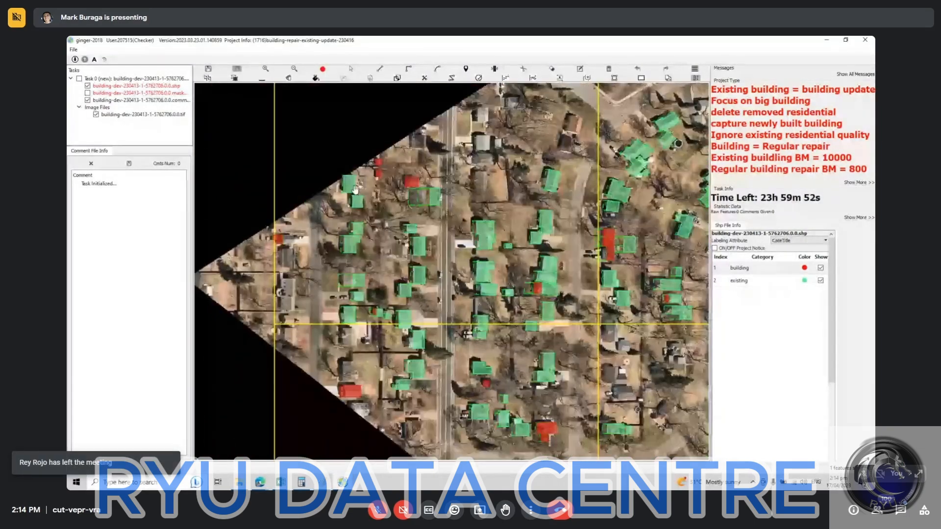
left_click(88, 93)
left_click(88, 93)
left_click(88, 93)
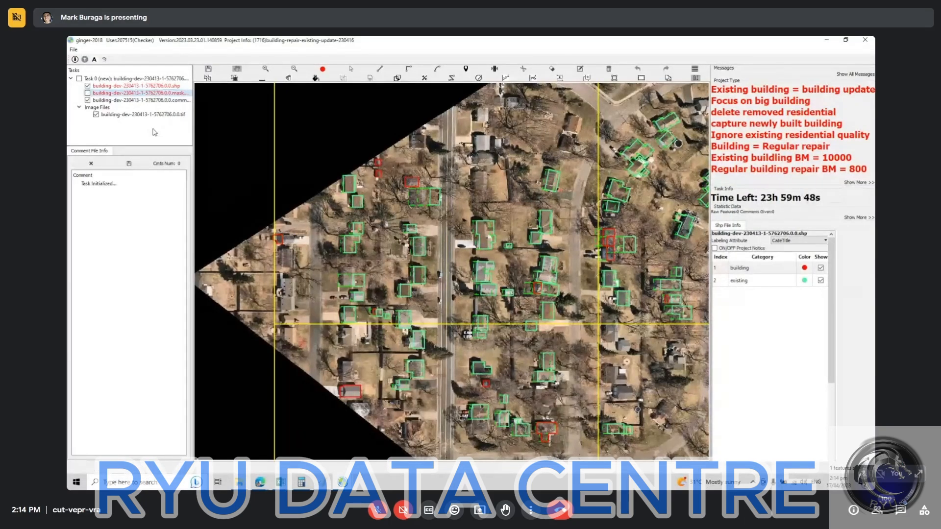
left_click(87, 93)
Step: Examine the building outlines from the western blocks to the lots north of the ball field against the imagery
left_click_drag(375, 217, 290, 191)
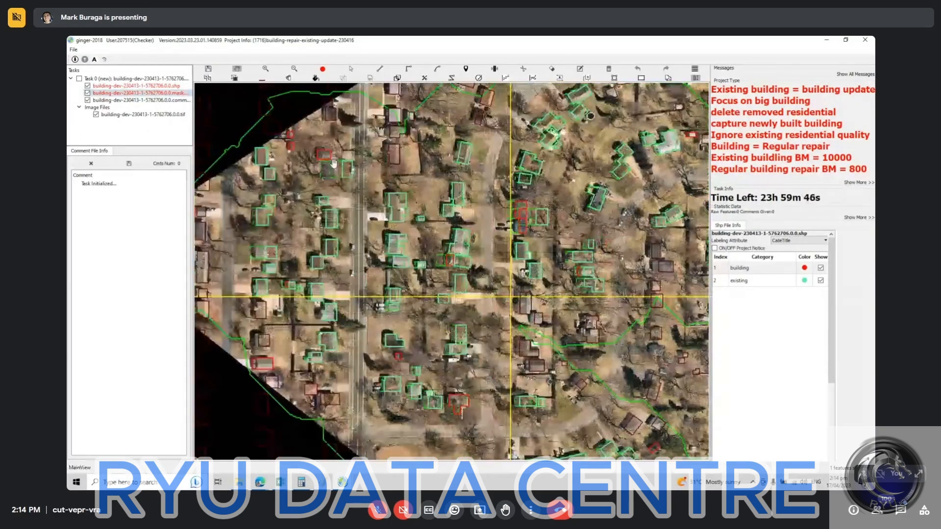
left_click_drag(336, 218, 351, 176)
scroll(351, 176, "up", 2)
left_click_drag(463, 363, 463, 250)
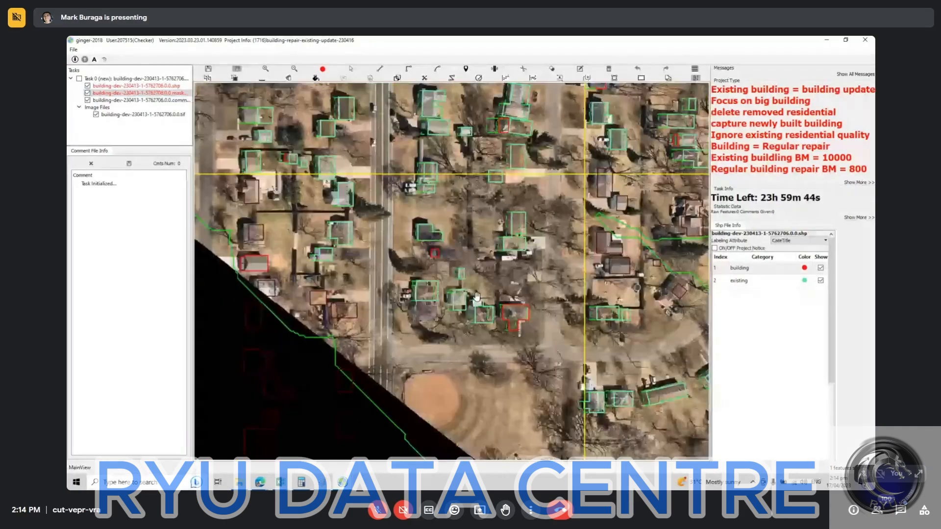
left_click_drag(530, 251, 406, 282)
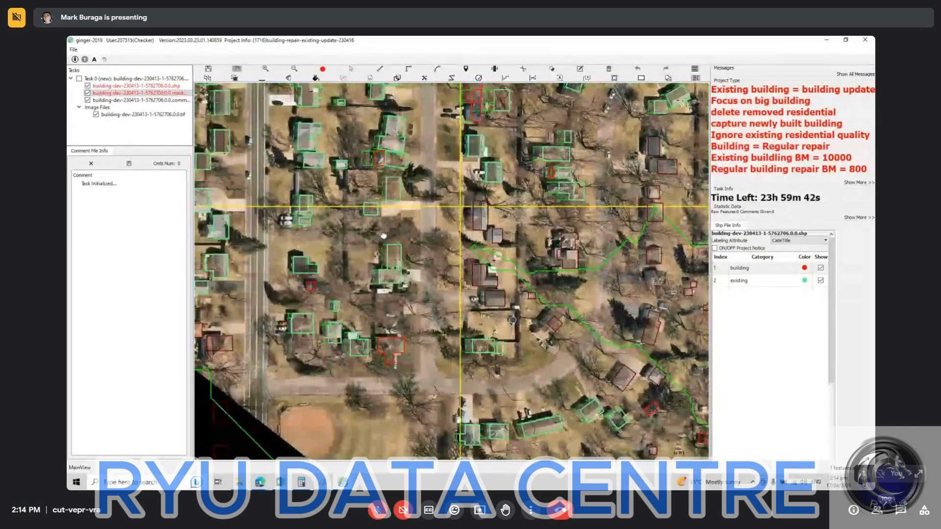
scroll(397, 283, "up", 3)
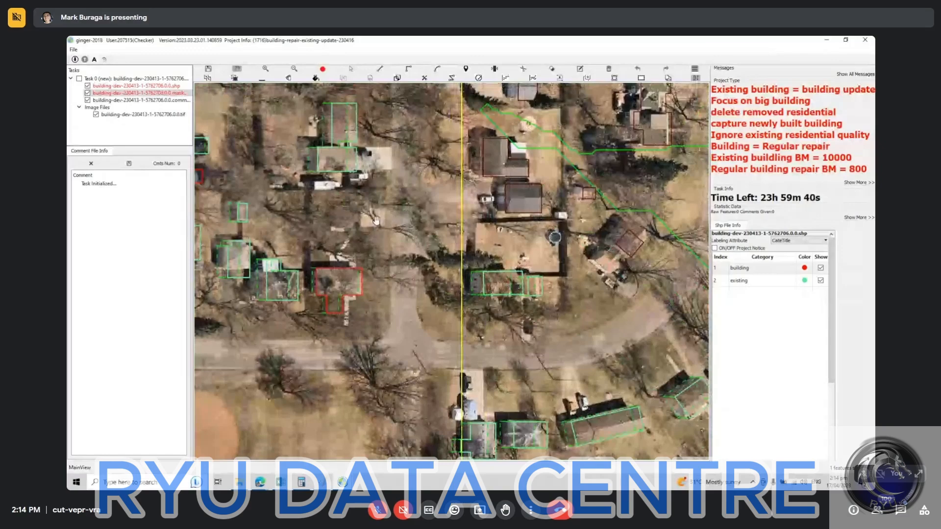
scroll(391, 218, "up", 3)
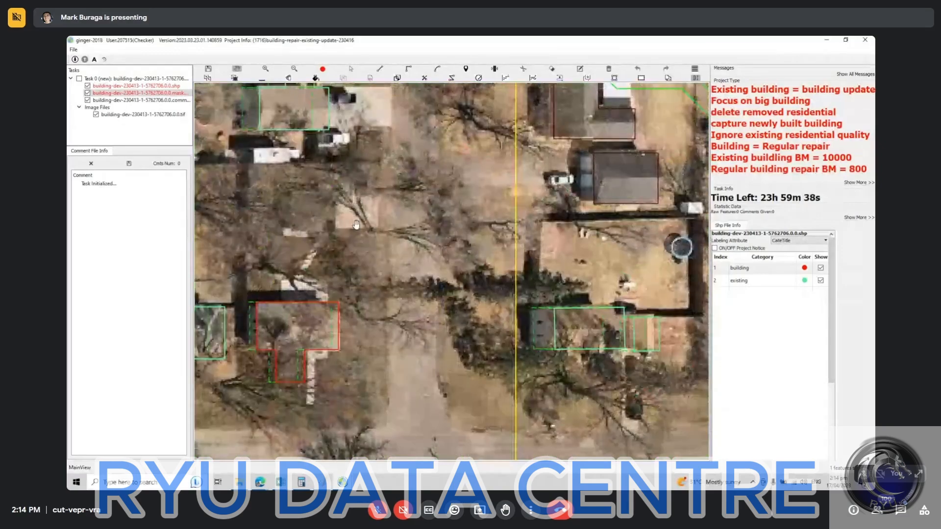
left_click_drag(364, 209, 356, 257)
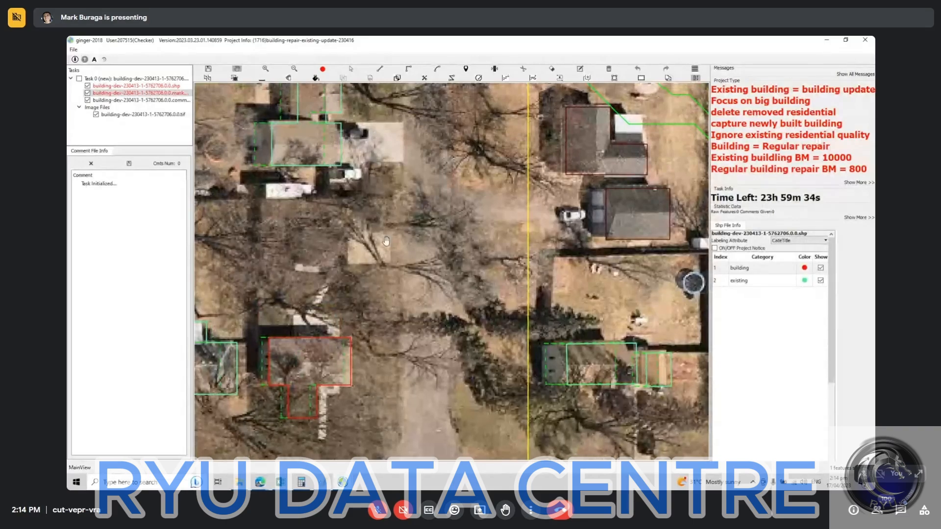
scroll(371, 253, "down", 3)
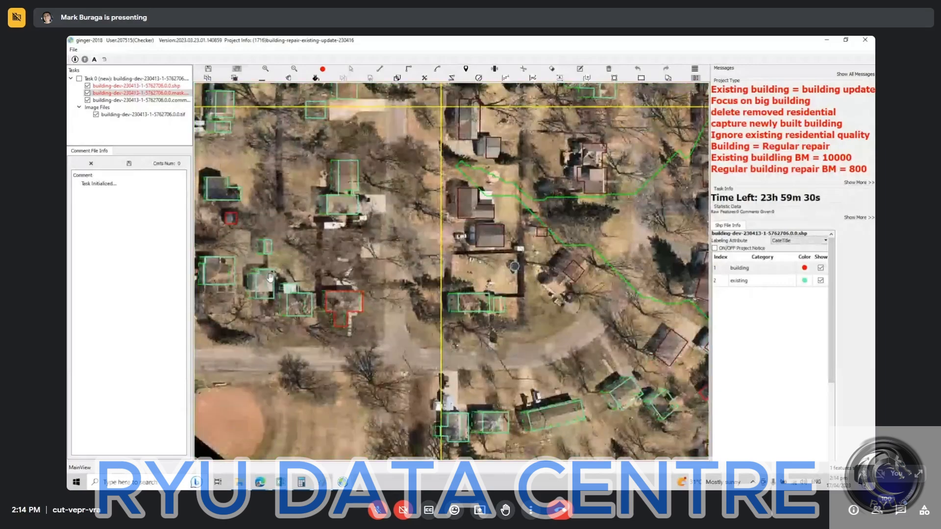
Step: Draw a rectangular building outline on the tree-covered lot just north of the T-shaped red building outline
scroll(351, 234, "up", 1)
scroll(341, 251, "up", 2)
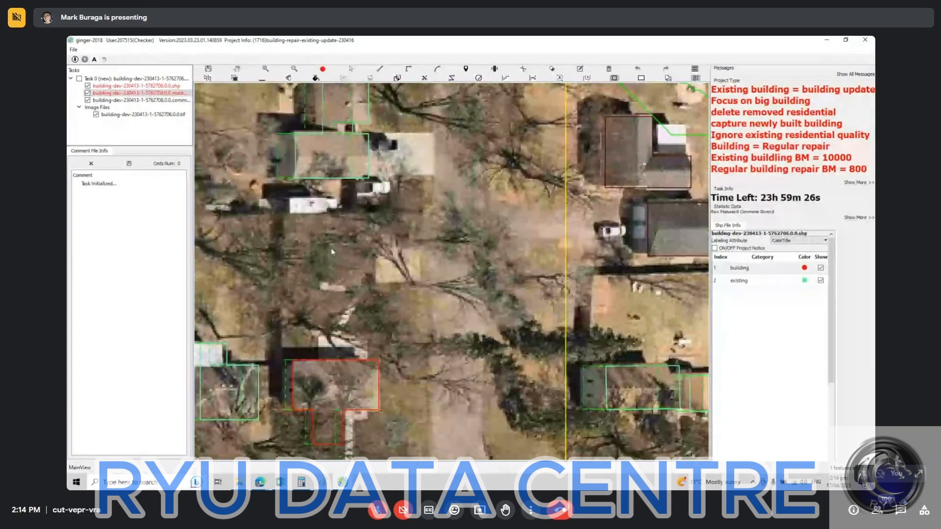
left_click(322, 244)
left_click(374, 245)
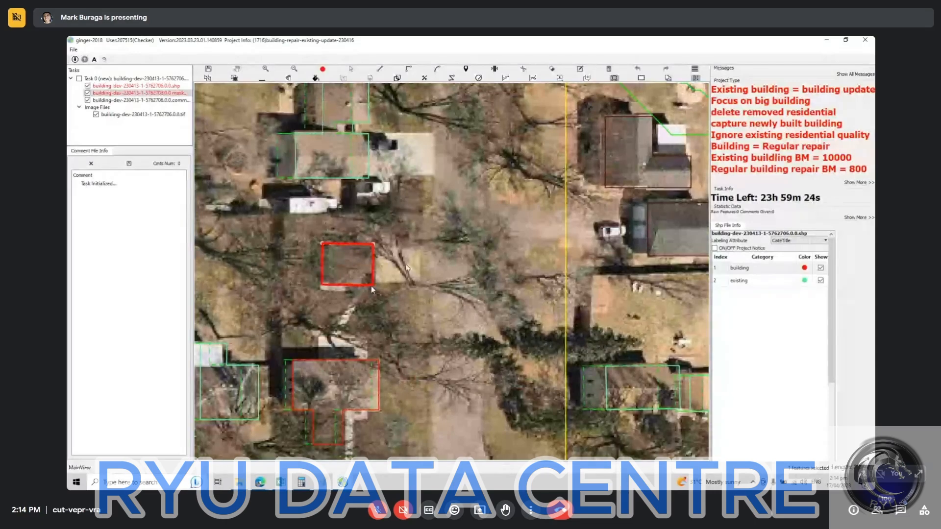
left_click(372, 286)
scroll(405, 263, "down", 2)
scroll(389, 263, "down", 4)
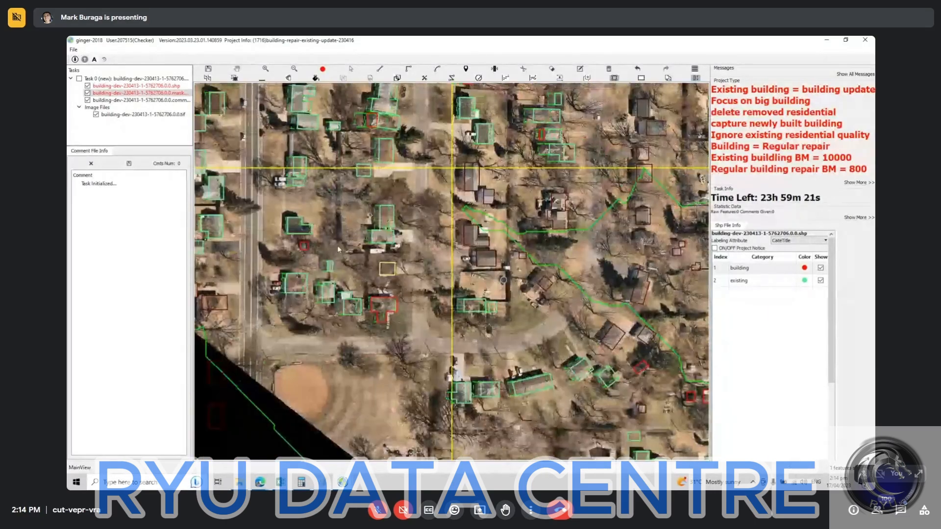
Step: Examine the outlines northward to the blocks around the cul-de-sac, comparing them with and without fill
key("space")
left_click_drag(387, 206, 379, 322)
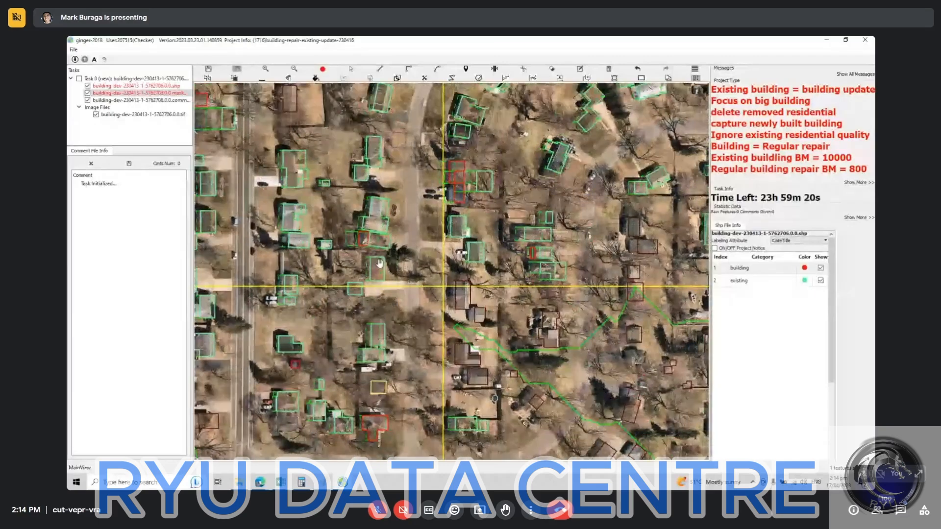
left_click_drag(378, 250, 369, 304)
left_click_drag(375, 267, 351, 345)
left_click_drag(416, 297, 325, 278)
key("f")
key("f")
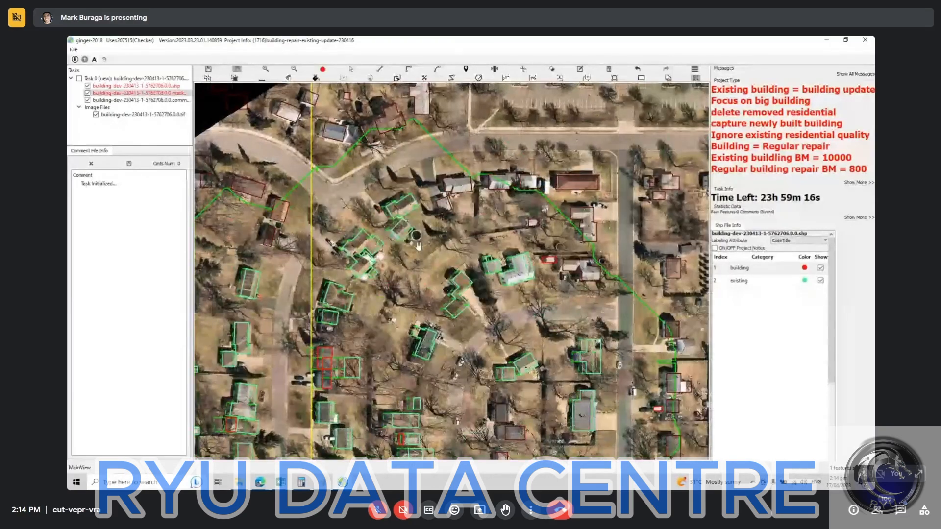
key("f")
key("f")
Step: Mark the existing-building outline in the empty yard east of the two adjoining red building outlines as deleted
left_click_drag(333, 369, 385, 257)
scroll(393, 253, "up", 2)
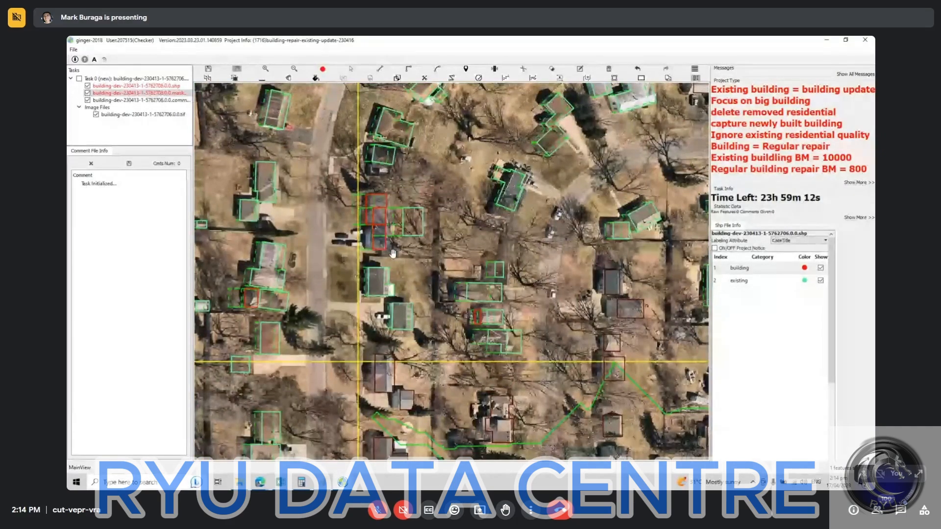
key("f")
key("f")
scroll(392, 254, "up", 3)
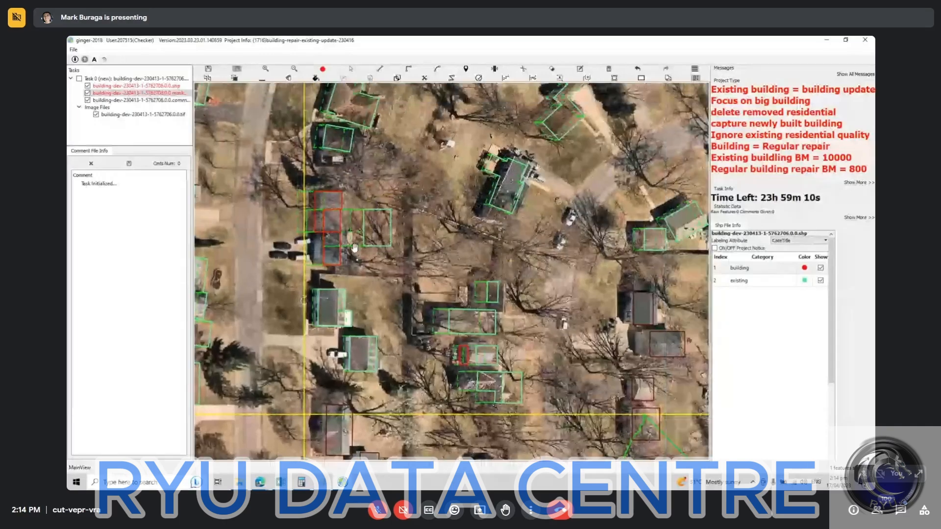
key("f")
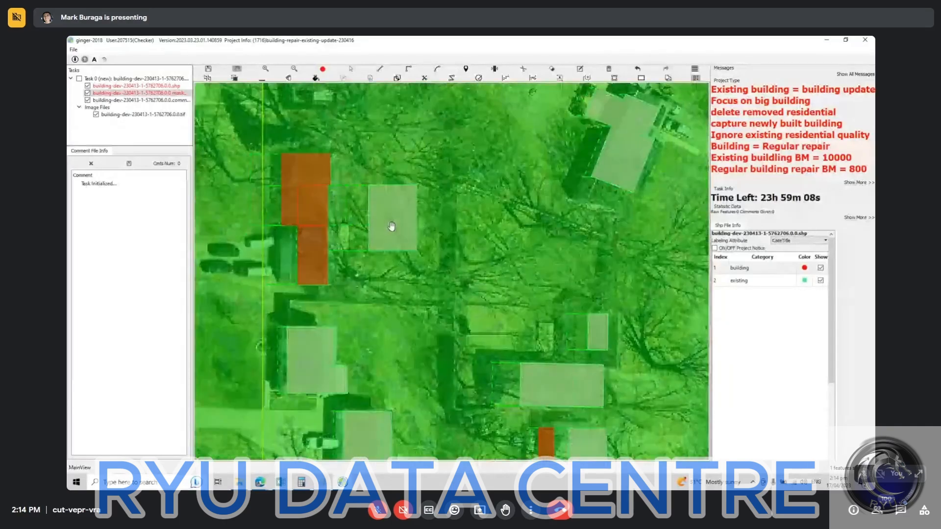
key("f")
key("f")
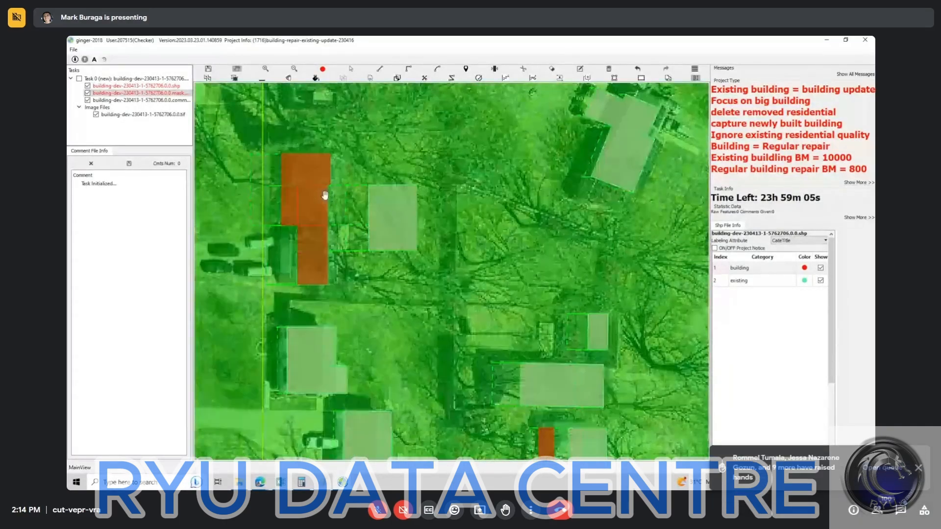
key("f")
key("f")
key("f")
key("f")
left_click(402, 223)
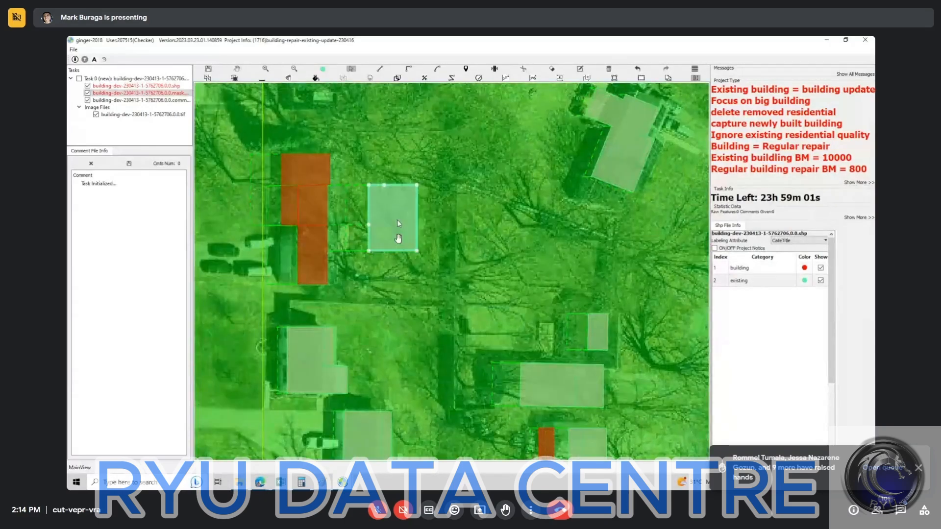
left_click_drag(373, 301, 432, 203)
scroll(432, 203, "down", 3)
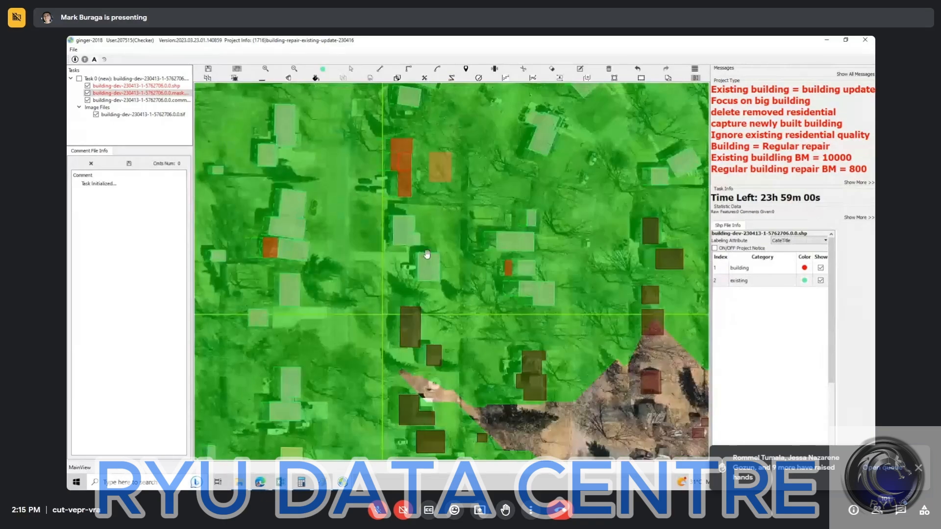
Step: Examine the building outlines in the southern blocks down to the main road, comparing them with and without fill
key("f")
key("f")
key("f")
left_click_drag(432, 280, 281, 307)
left_click_drag(294, 327, 368, 204)
key("f")
left_click_drag(432, 275, 417, 153)
left_click_drag(404, 280, 360, 170)
left_click_drag(404, 227, 336, 189)
Step: Examine the building outlines in the northeastern blocks around the cul-de-sac once more
key("f")
scroll(394, 198, "down", 2)
key("f")
key("f")
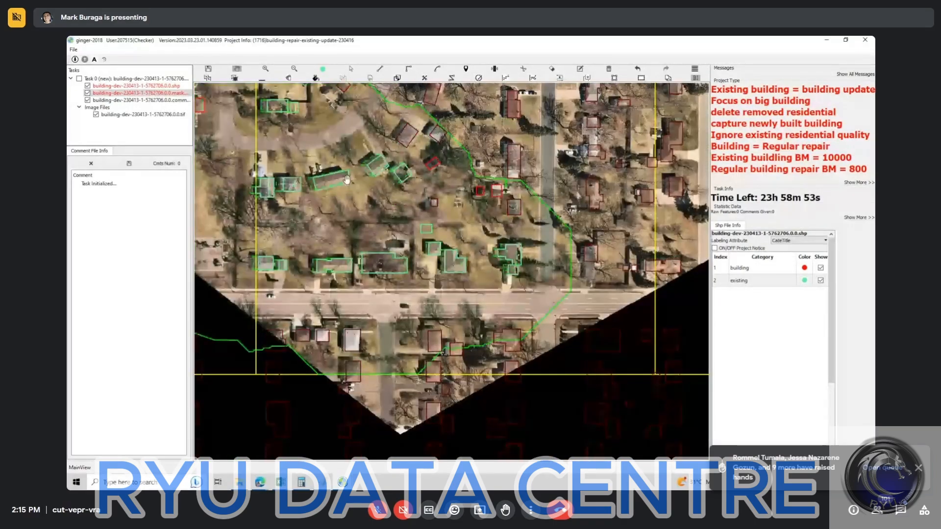
key("f")
left_click_drag(345, 91, 310, 332)
key("f")
key("f")
mouse_move(425, 151)
left_mouse_down()
mouse_move(378, 256)
mouse_move(378, 328)
left_mouse_up()
mouse_move(320, 223)
left_mouse_down()
mouse_move(432, 253)
mouse_move(465, 172)
left_mouse_up()
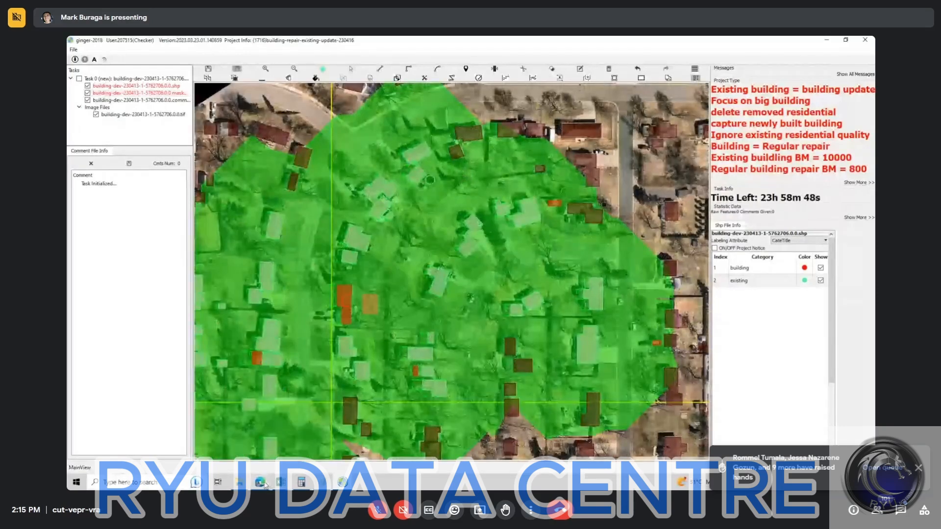
Step: Switch to the Google Meet call in the browser and read the in-call messages
mouse_move(260, 482)
left_click(294, 442)
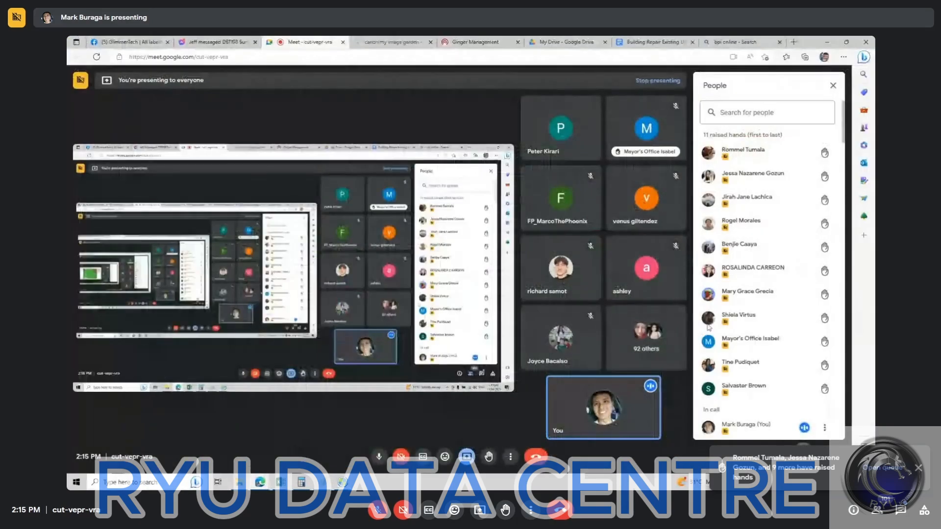
left_click(816, 456)
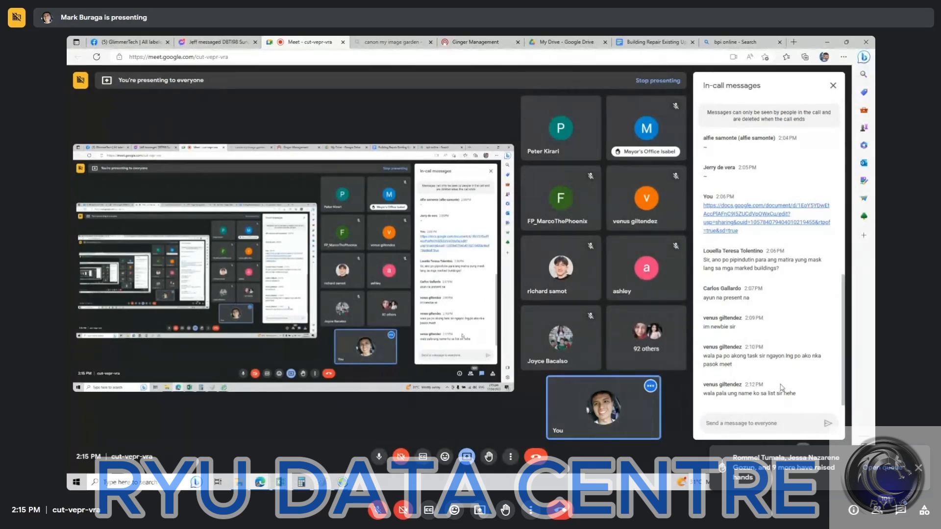
left_click_drag(736, 326, 704, 326)
left_click(729, 336)
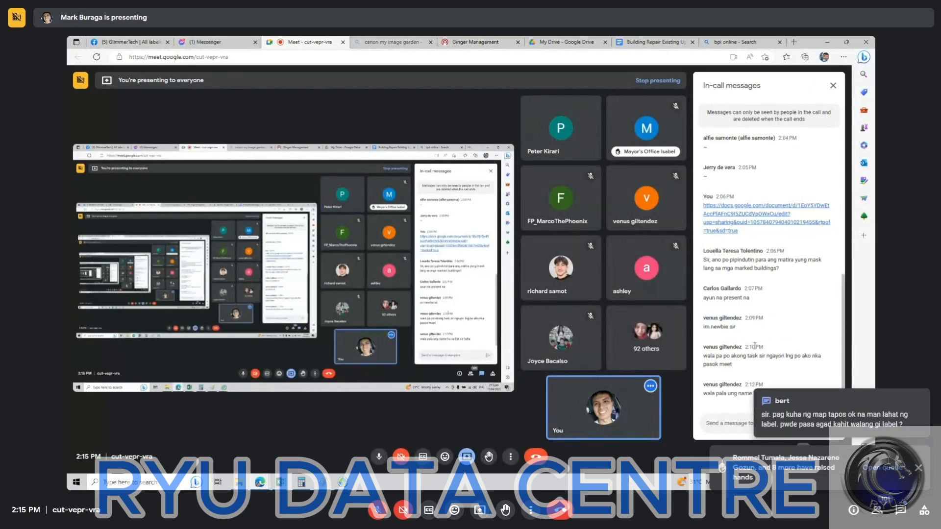